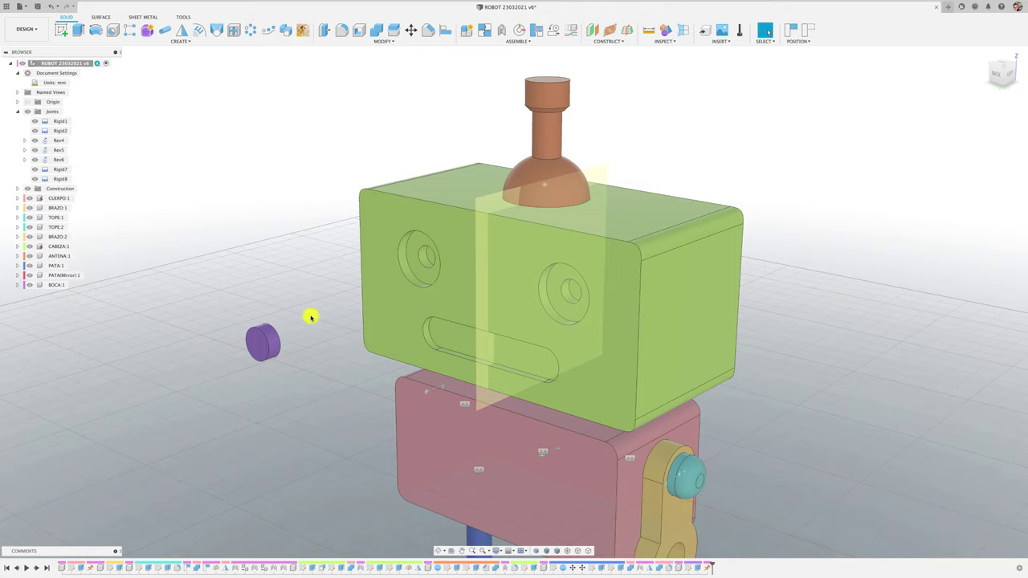
Move the purple BOCA mouth button toward the head's slot, checking it from the Back and Home views
{"action": "left_click_drag", "start_coordinate": [262, 345], "coordinate": [297, 344]}
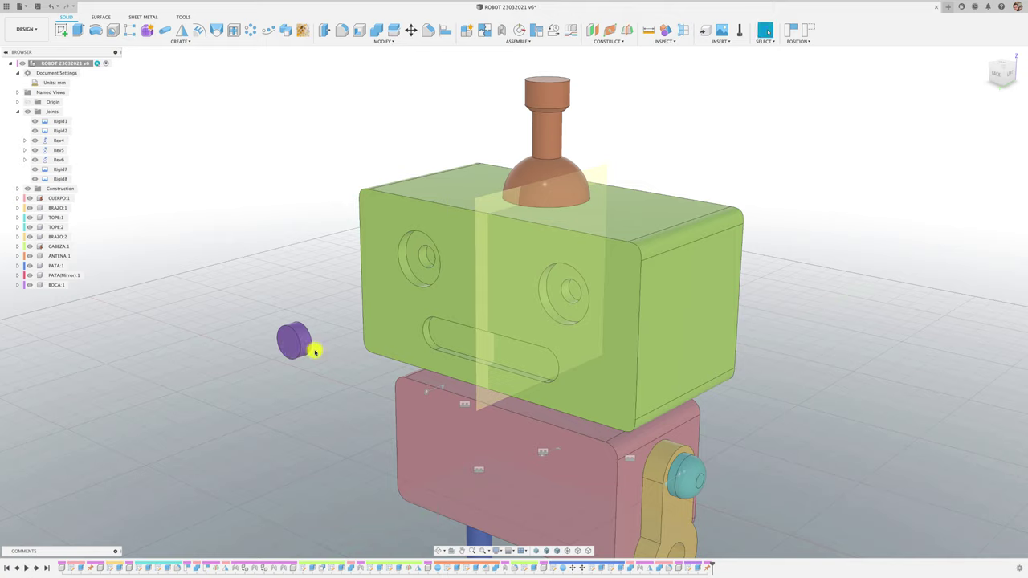
{"action": "left_click", "coordinate": [1001, 74]}
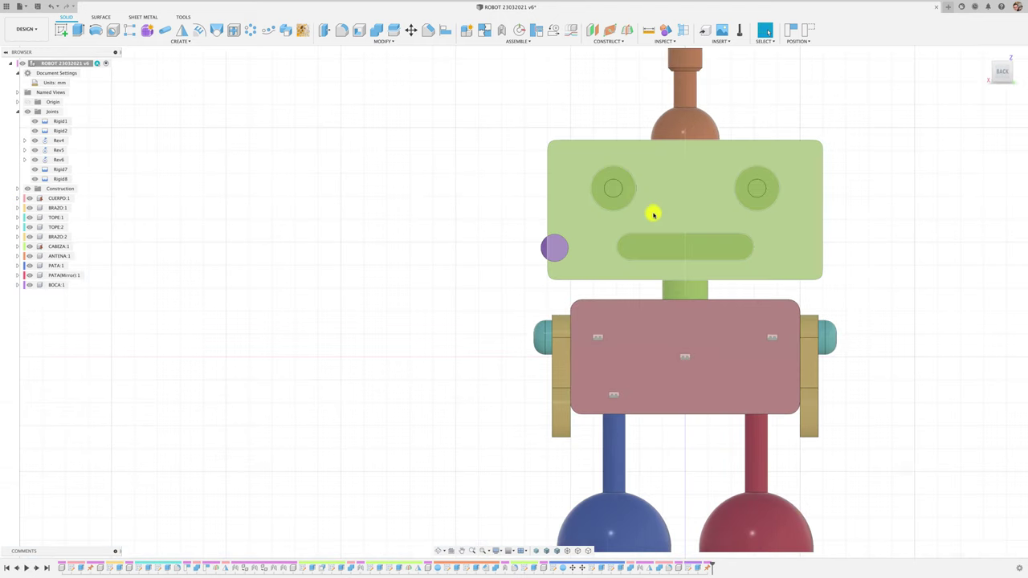
{"action": "mouse_move", "coordinate": [584, 248]}
{"action": "left_mouse_down"}
{"action": "mouse_move", "coordinate": [771, 246]}
{"action": "mouse_move", "coordinate": [602, 248]}
{"action": "left_mouse_up"}
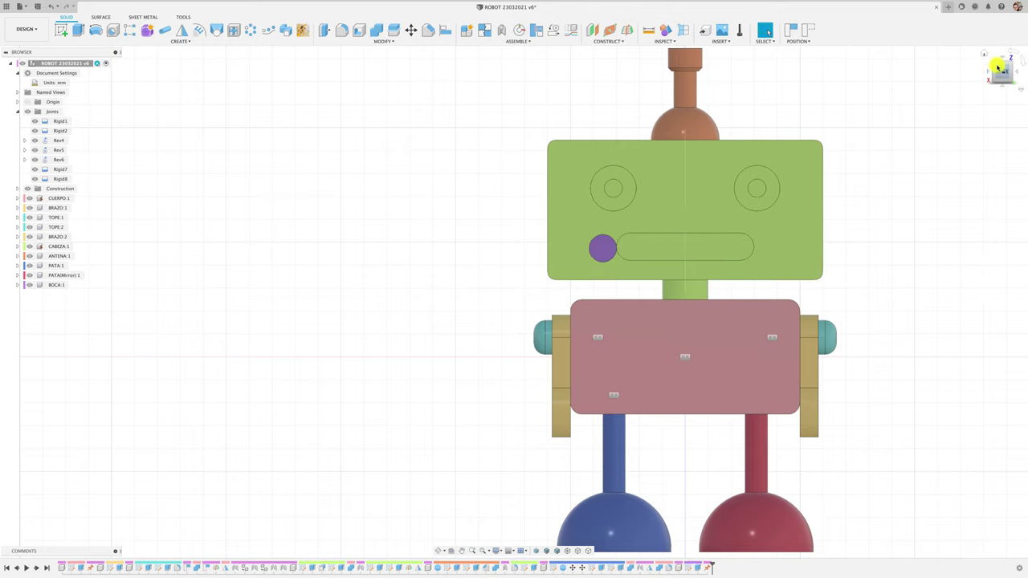
{"action": "left_click", "coordinate": [985, 56]}
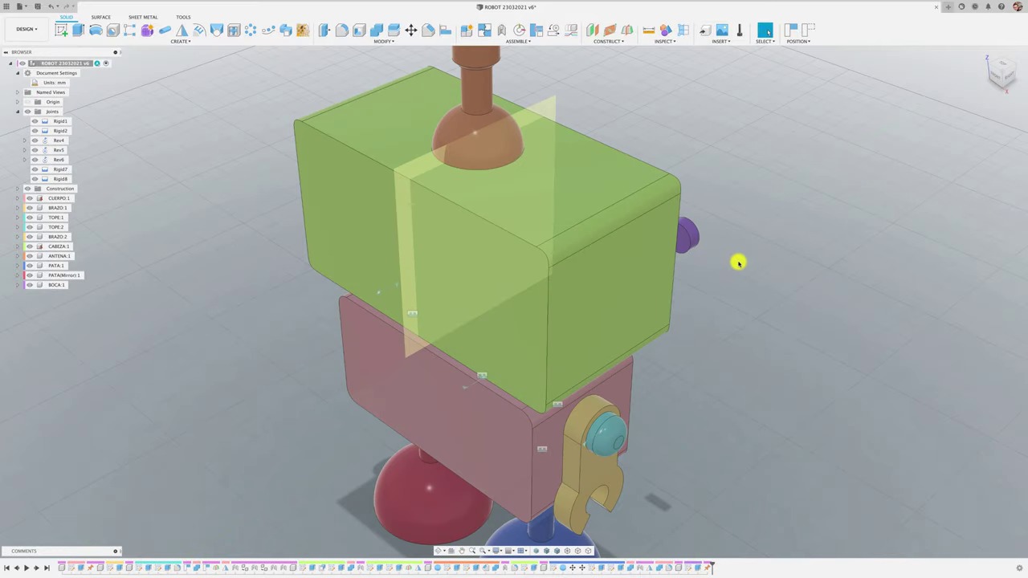
{"action": "mouse_move", "coordinate": [739, 262]}
{"action": "middle_mouse_down", "text": "shift"}
{"action": "mouse_move", "coordinate": [461, 361]}
{"action": "mouse_move", "coordinate": [443, 329]}
{"action": "middle_mouse_up", "text": "shift"}
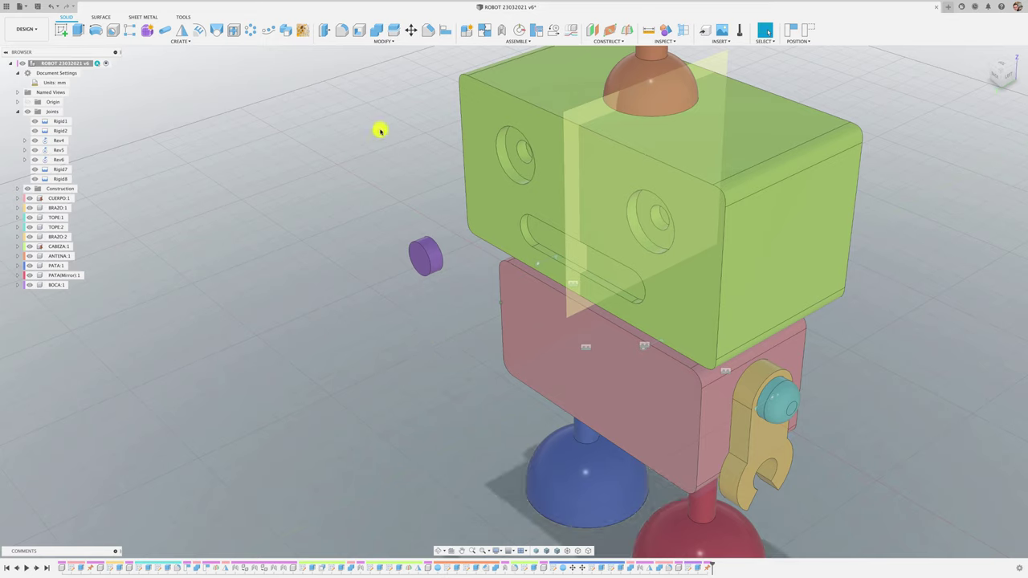
Create a joint from the BOCA face origin to the slot point on CABEZA
{"action": "key", "text": "j"}
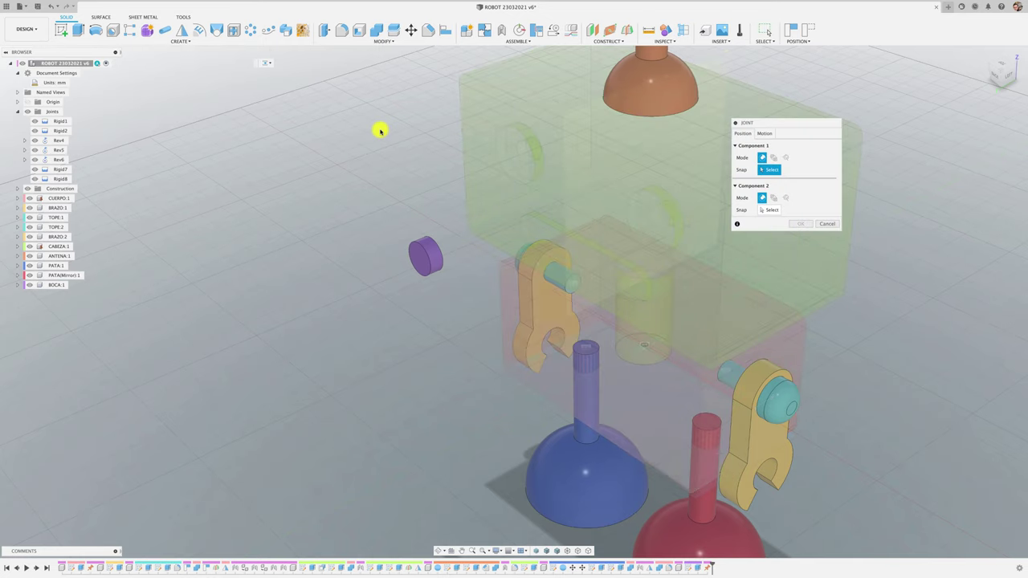
{"action": "left_click", "coordinate": [433, 241]}
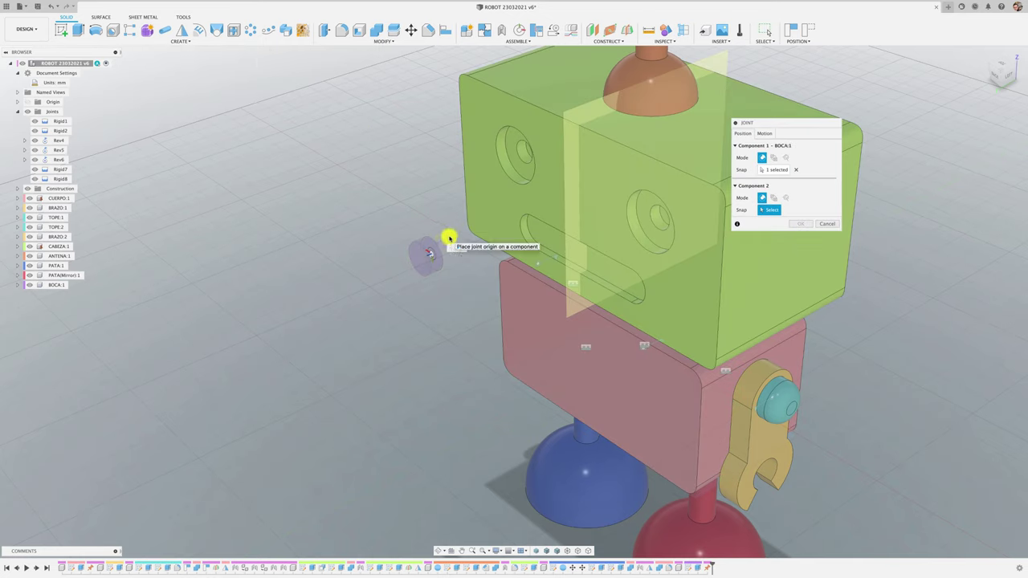
{"action": "left_click", "coordinate": [765, 133]}
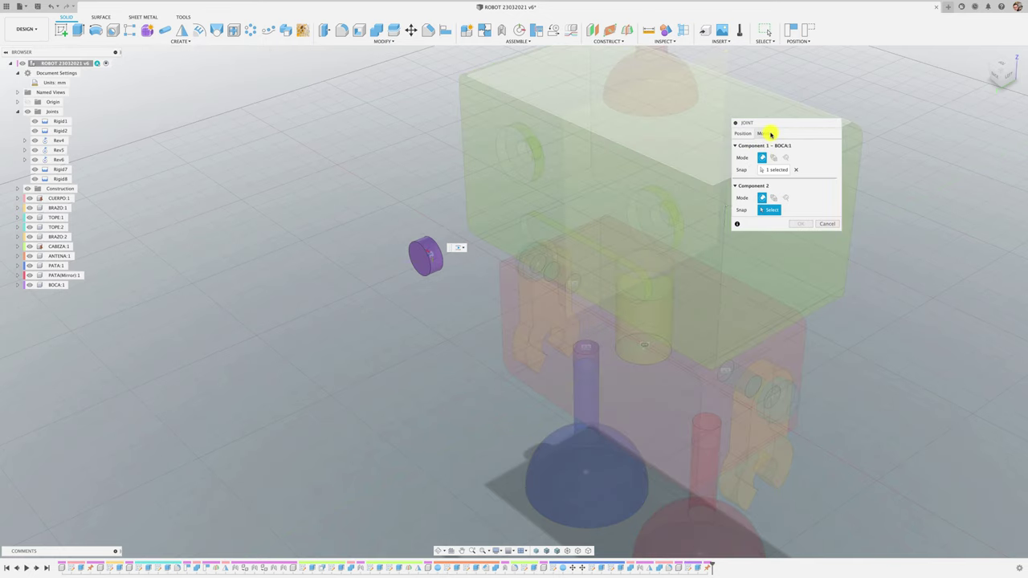
{"action": "left_click", "coordinate": [742, 133]}
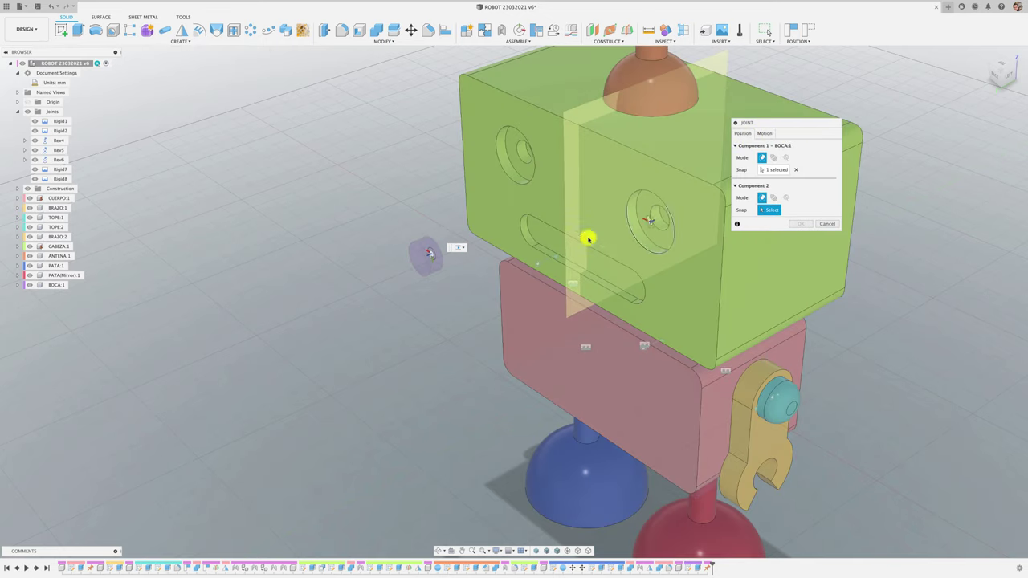
{"action": "left_click", "coordinate": [528, 233]}
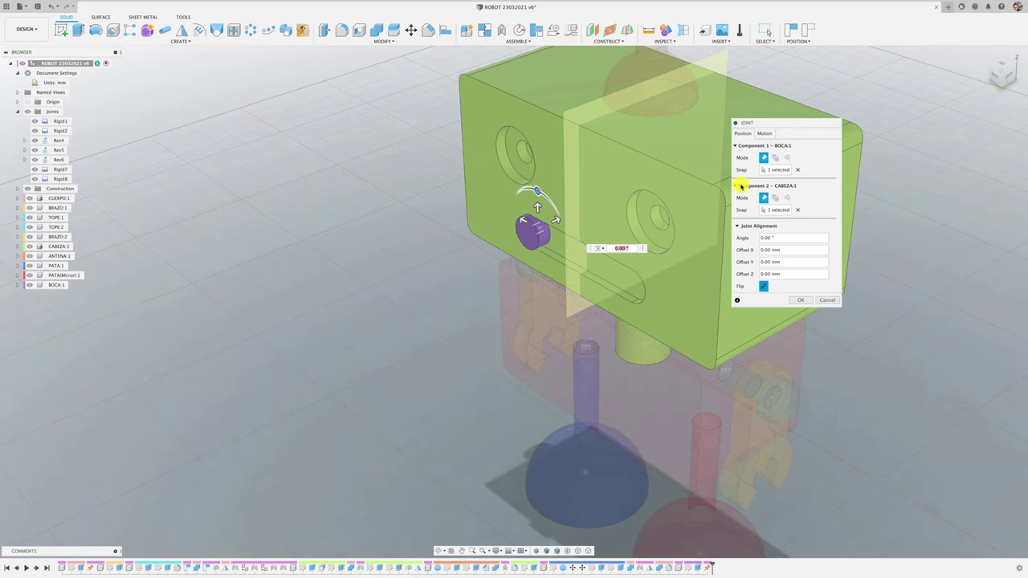
Make the joint a Slider along the X Axis and confirm it as Slider10
{"action": "left_click", "coordinate": [765, 134]}
{"action": "left_click", "coordinate": [774, 146]}
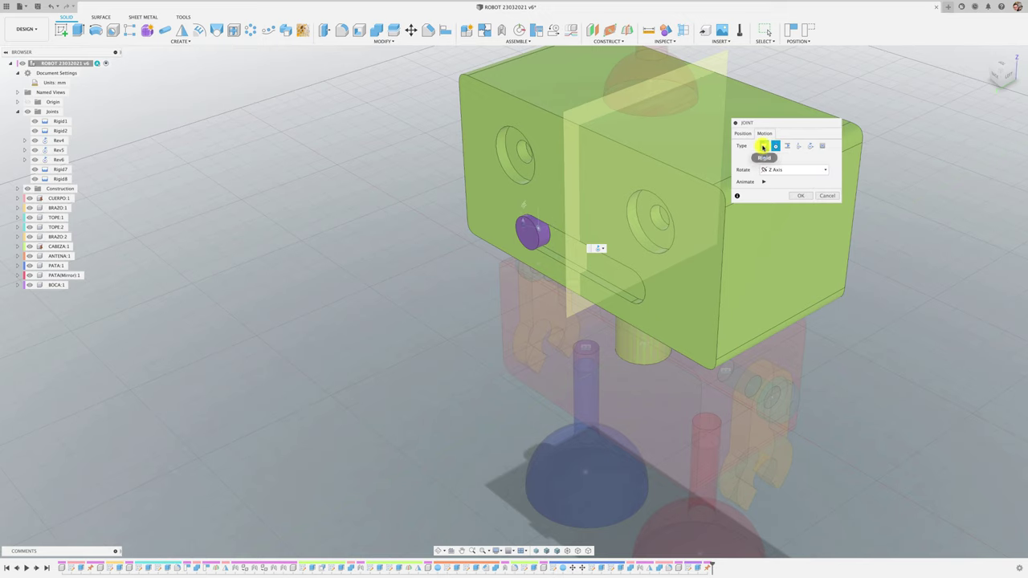
{"action": "left_click", "coordinate": [764, 146]}
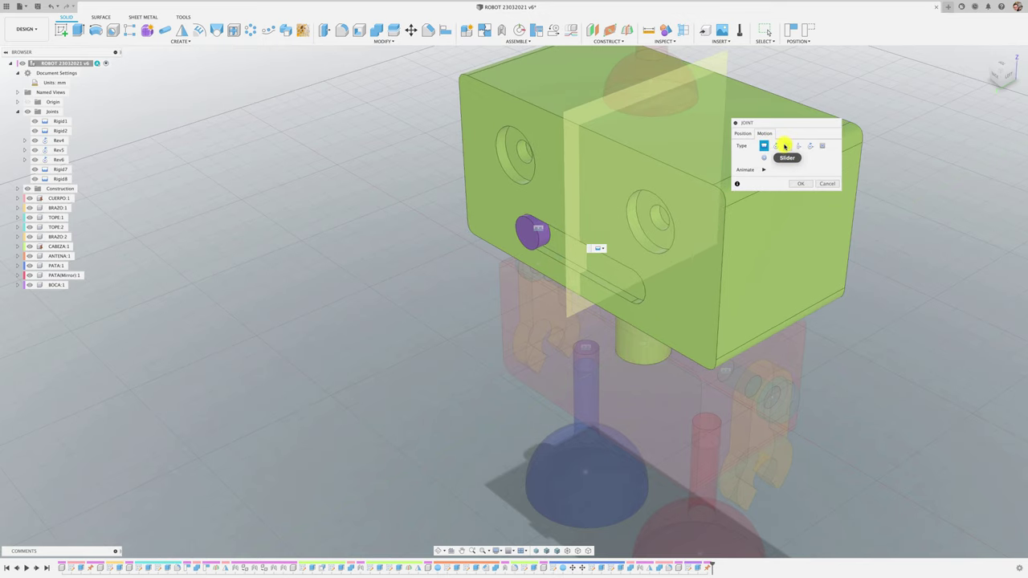
{"action": "left_click", "coordinate": [786, 146]}
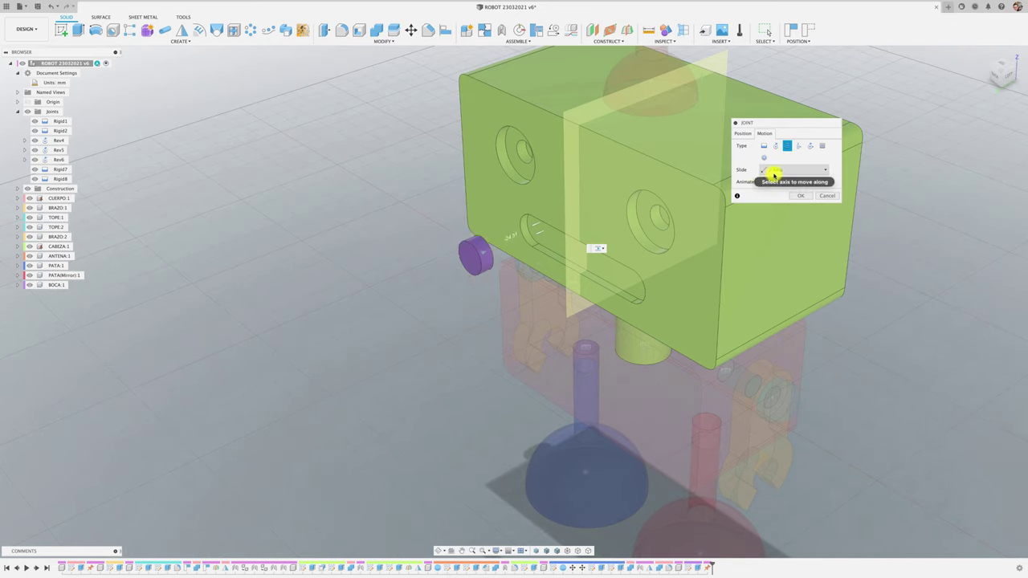
{"action": "left_click", "coordinate": [788, 169]}
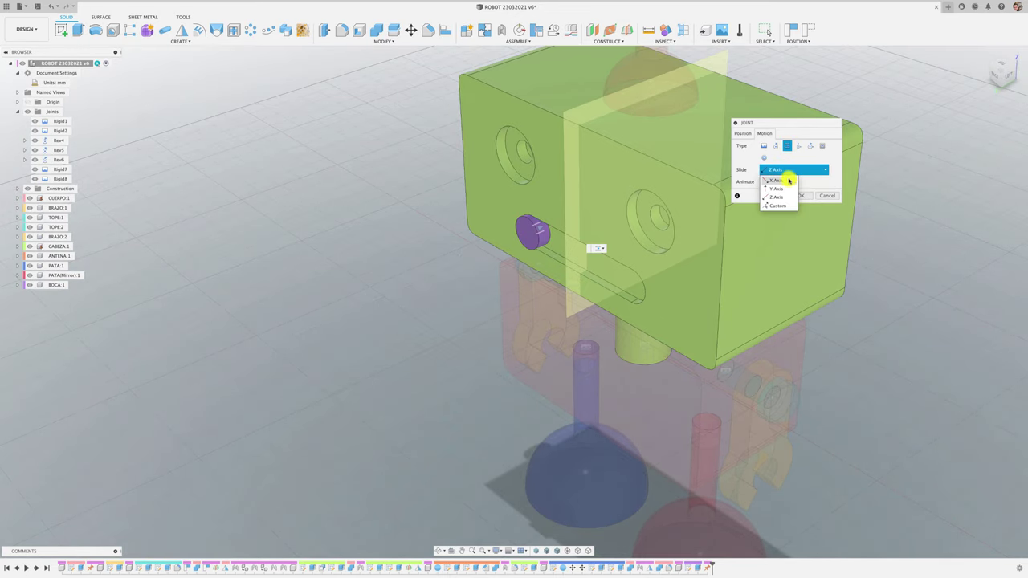
{"action": "left_click", "coordinate": [788, 180]}
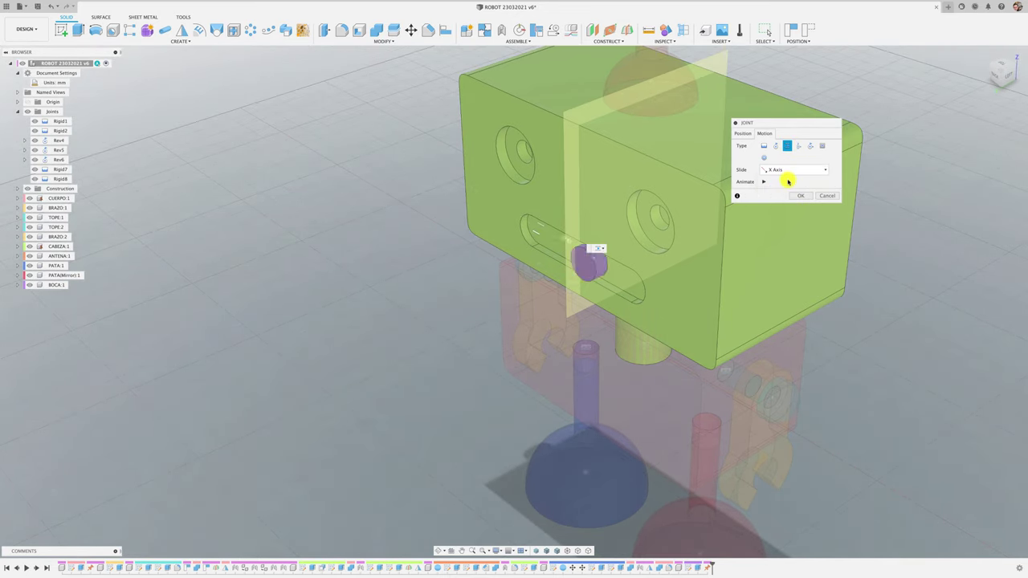
{"action": "left_click", "coordinate": [794, 195]}
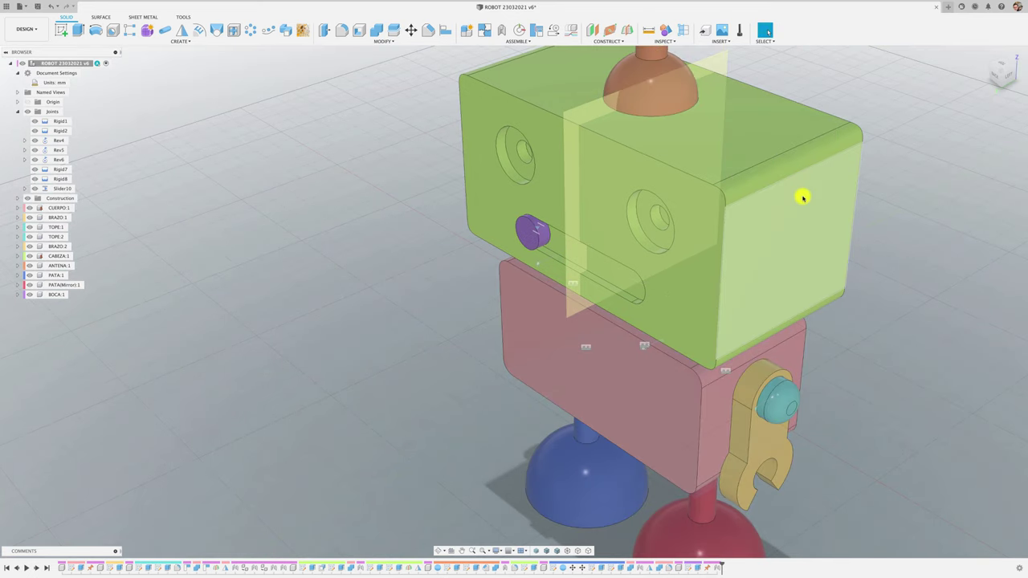
Drag the mouth button along the slot from the Back view, leaving it at -20.66
{"action": "mouse_move", "coordinate": [529, 237]}
{"action": "left_mouse_down"}
{"action": "mouse_move", "coordinate": [679, 299]}
{"action": "mouse_move", "coordinate": [377, 195]}
{"action": "mouse_move", "coordinate": [645, 291]}
{"action": "mouse_move", "coordinate": [536, 252]}
{"action": "left_mouse_up"}
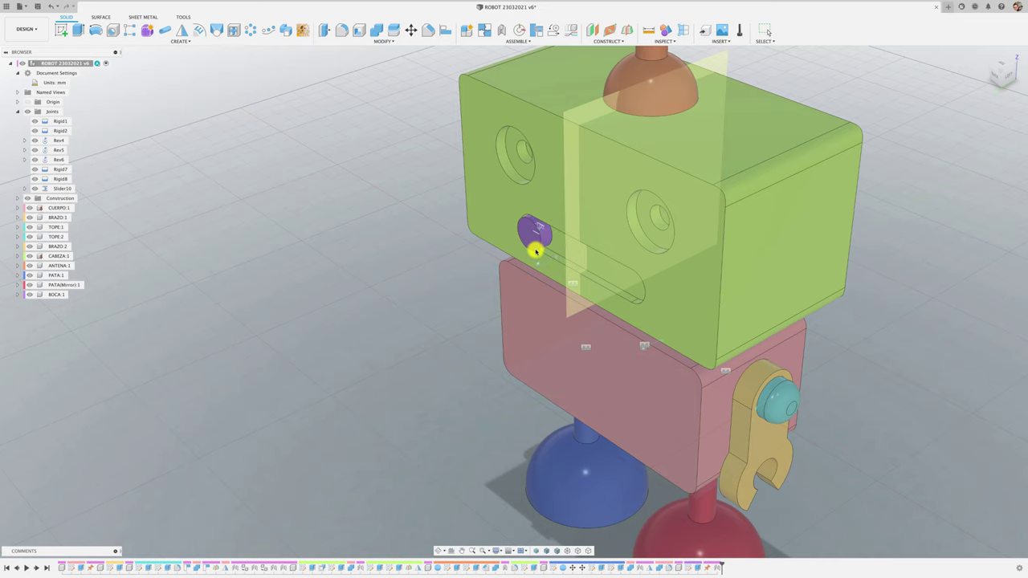
{"action": "left_click", "coordinate": [996, 77]}
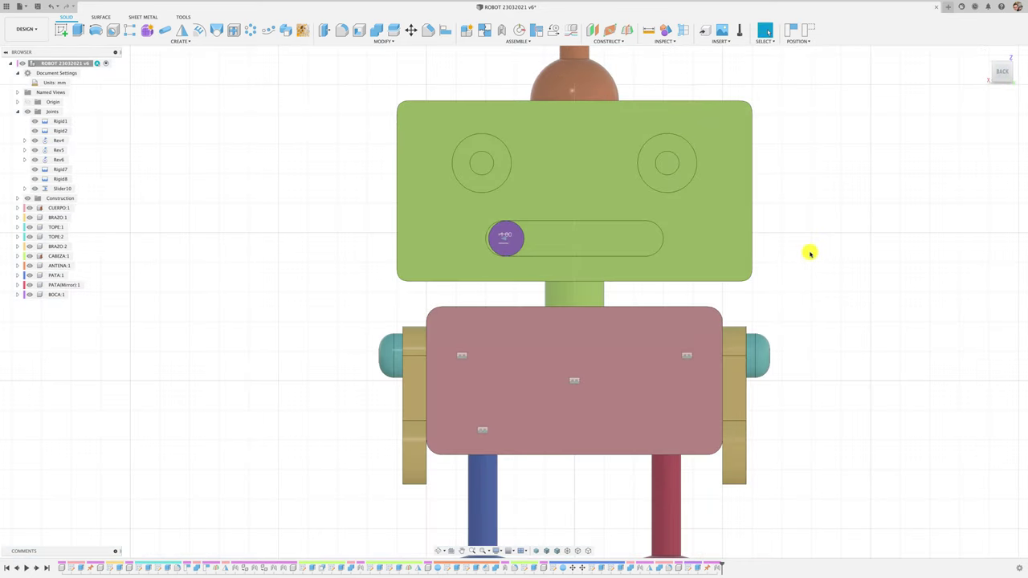
{"action": "scroll", "coordinate": [518, 245], "scroll_direction": "up", "scroll_amount": 2}
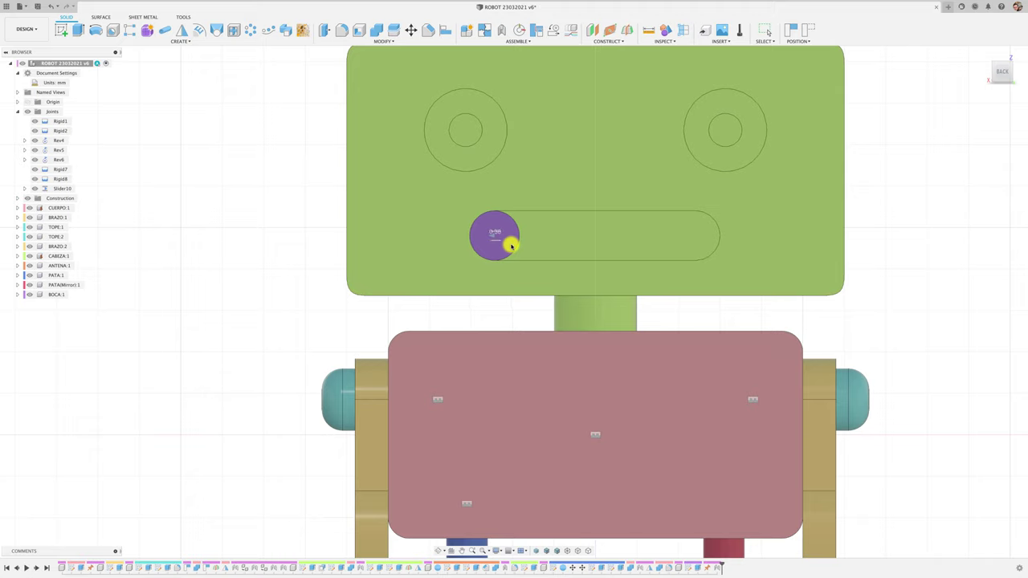
{"action": "mouse_move", "coordinate": [511, 246]}
{"action": "left_mouse_down"}
{"action": "mouse_move", "coordinate": [714, 260]}
{"action": "mouse_move", "coordinate": [597, 252]}
{"action": "left_mouse_up"}
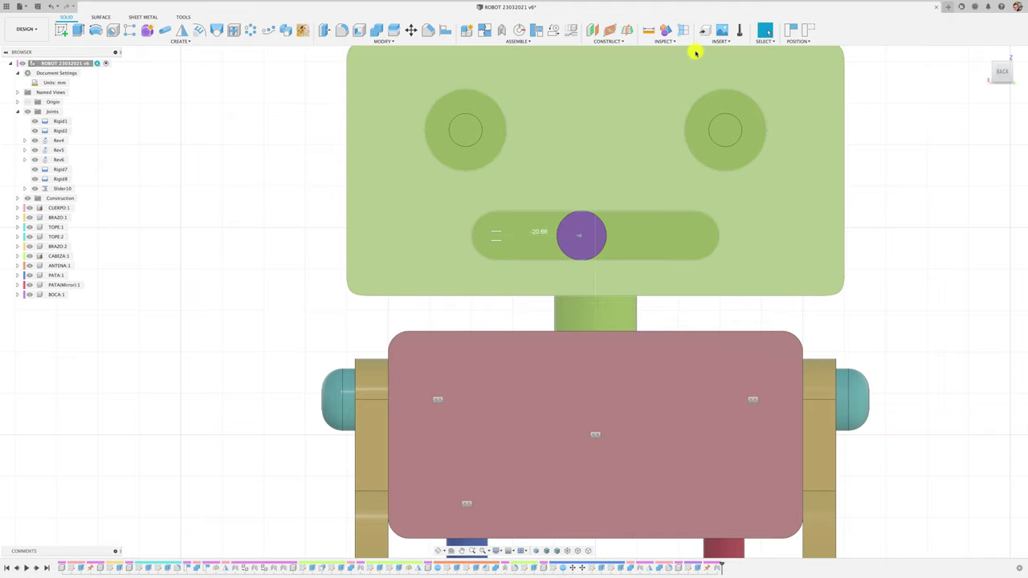
Measure the slot's bottom edge at 48.00 mm, then close the measurement
{"action": "left_click", "coordinate": [649, 30]}
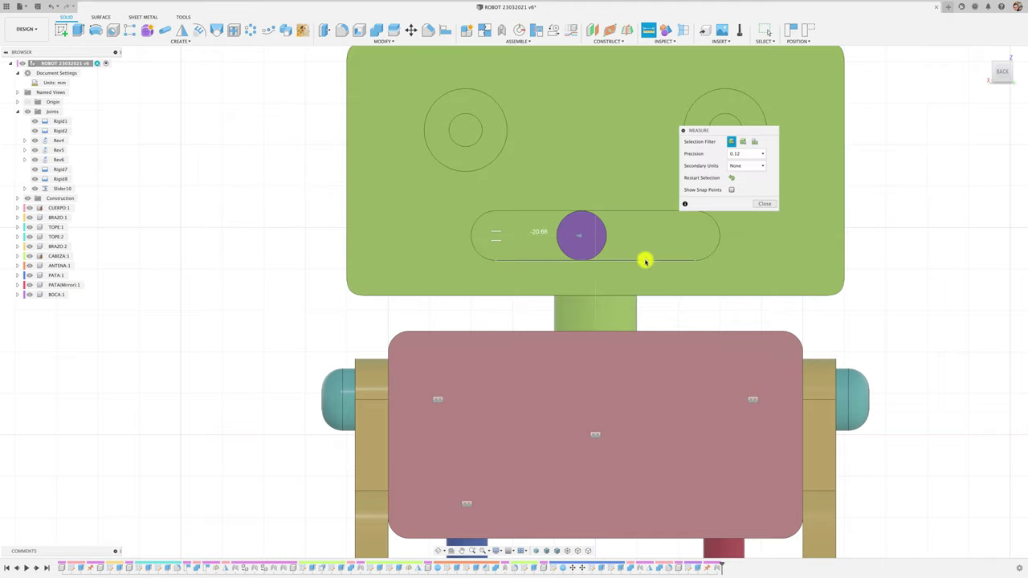
{"action": "left_click", "coordinate": [646, 261]}
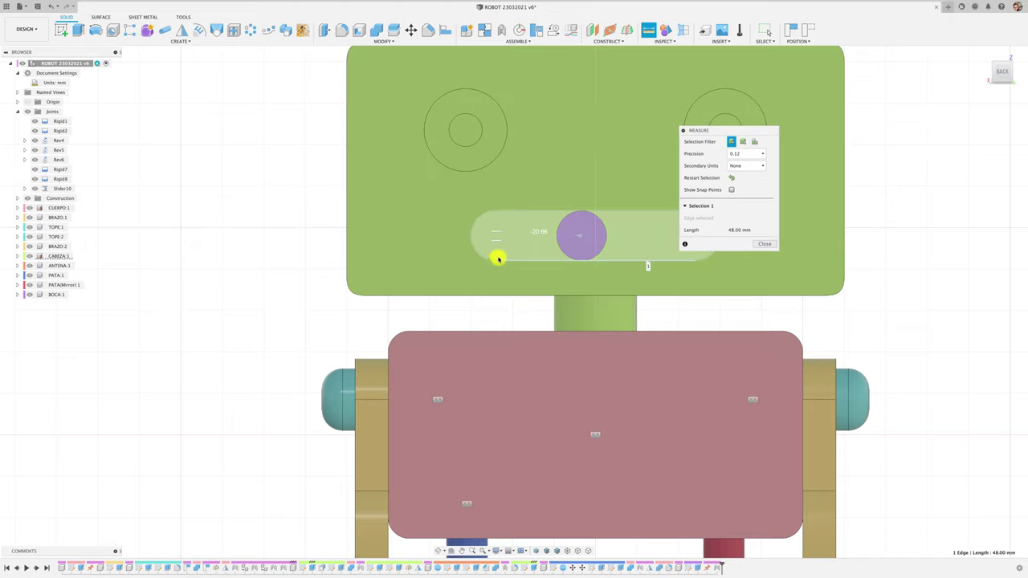
{"action": "left_click", "coordinate": [769, 245]}
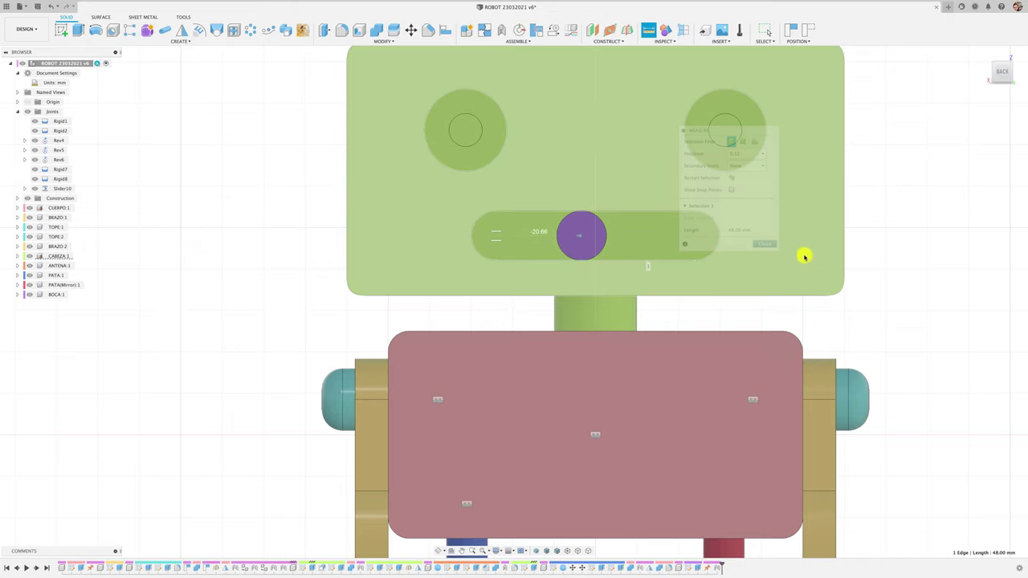
Select the Slider10 joint and set its slide position back to 0 mm
{"action": "key", "text": "F6"}
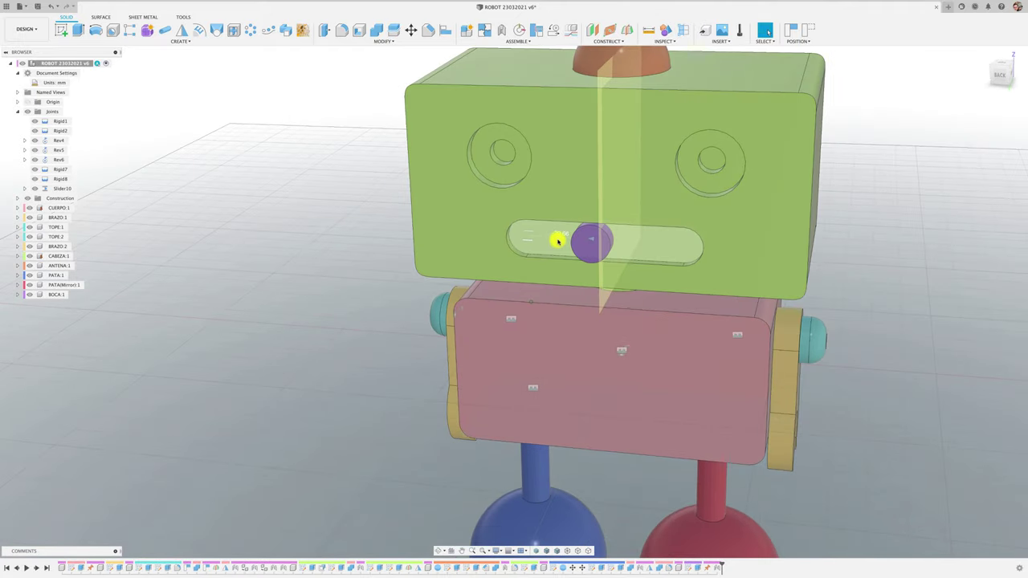
{"action": "left_click", "coordinate": [557, 234]}
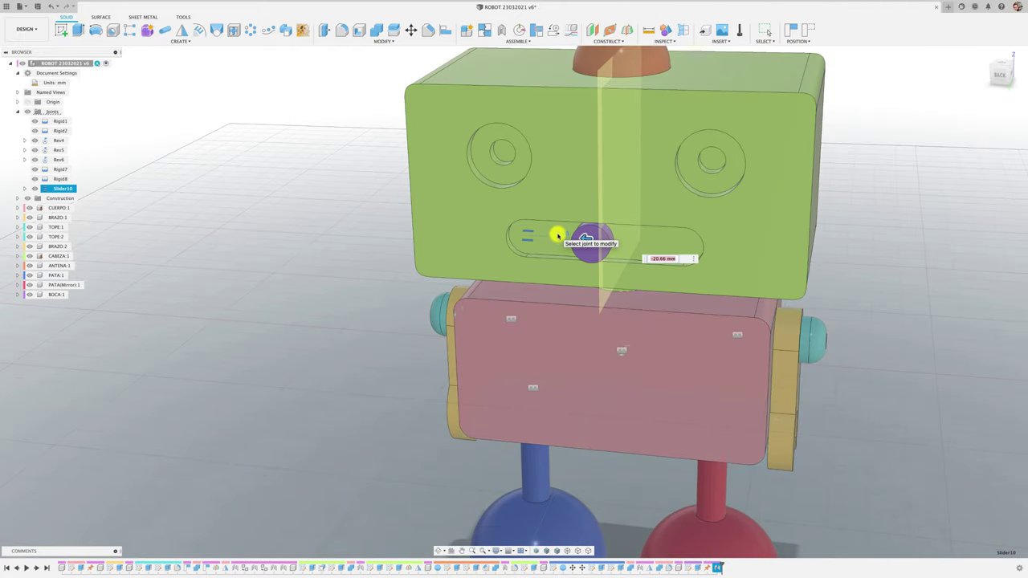
{"action": "type", "text": "0"}
{"action": "key", "text": "Return"}
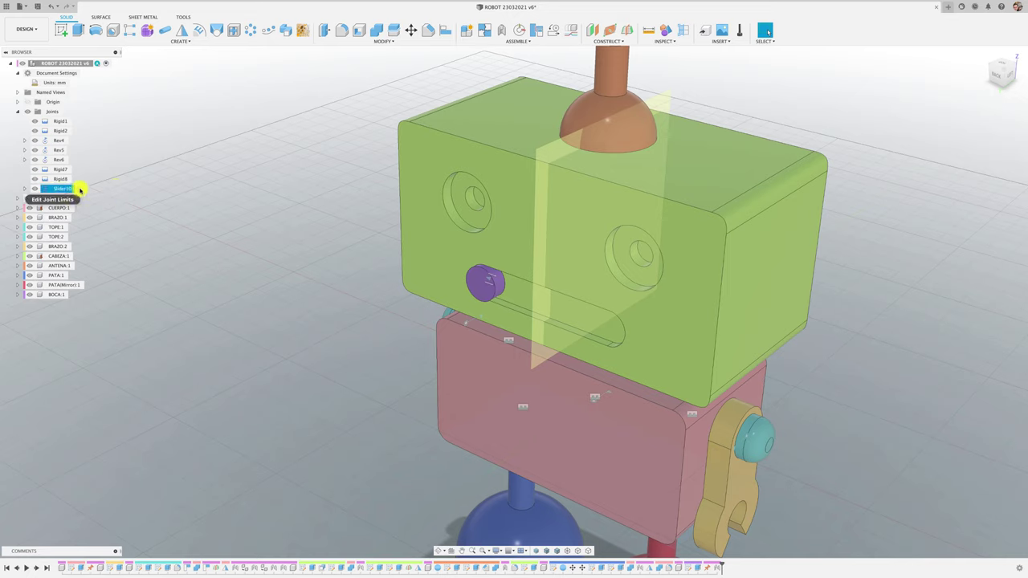
{"action": "left_click", "coordinate": [80, 188]}
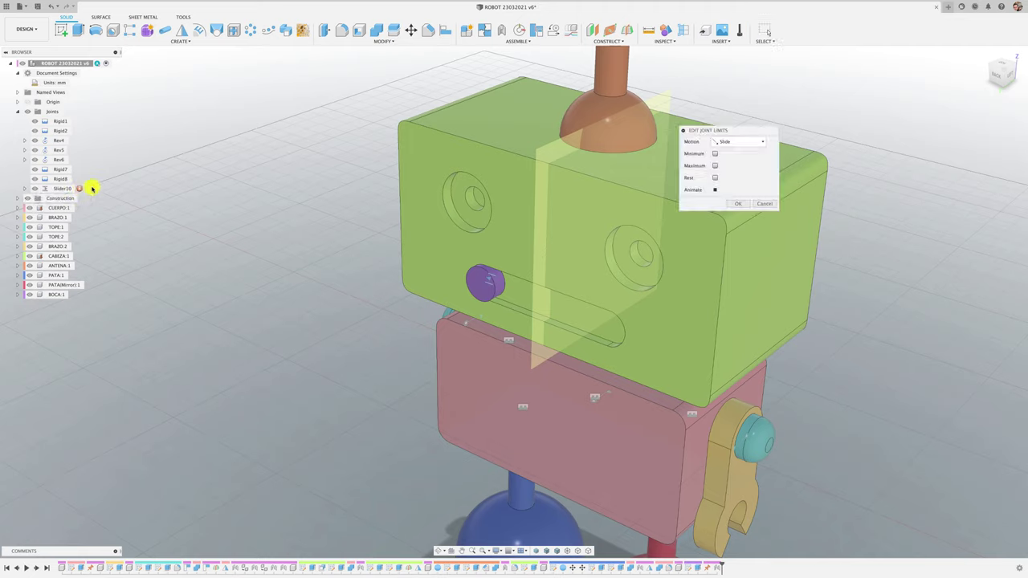
{"action": "left_click_drag", "start_coordinate": [743, 132], "coordinate": [247, 137]}
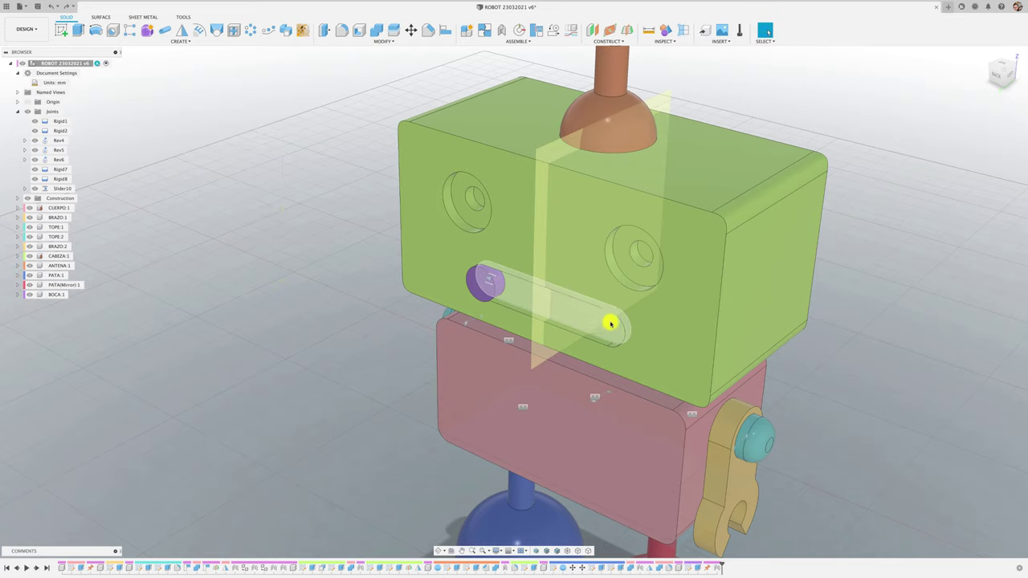
{"action": "left_click", "coordinate": [81, 190]}
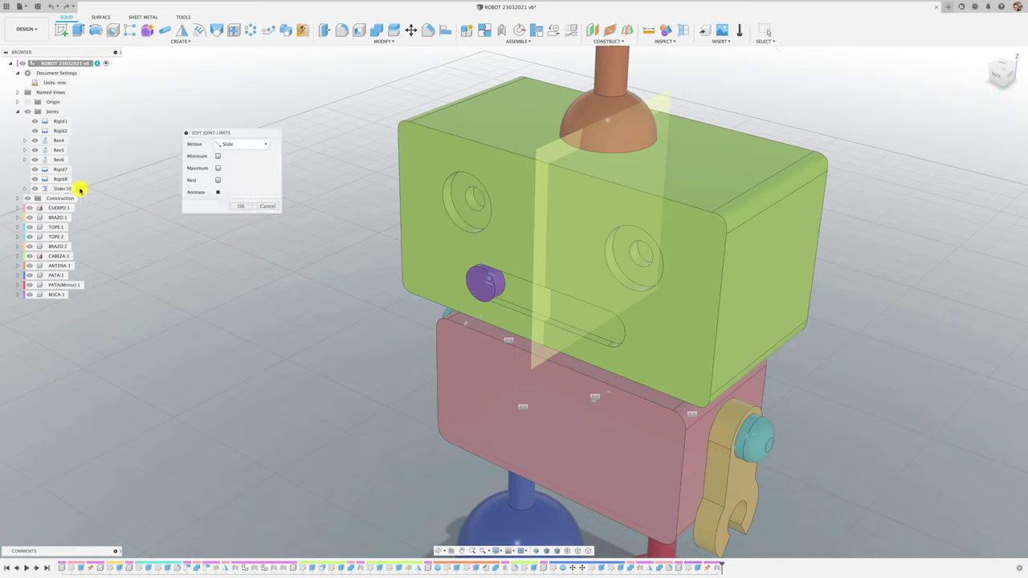
{"action": "left_click_drag", "start_coordinate": [261, 135], "coordinate": [280, 142]}
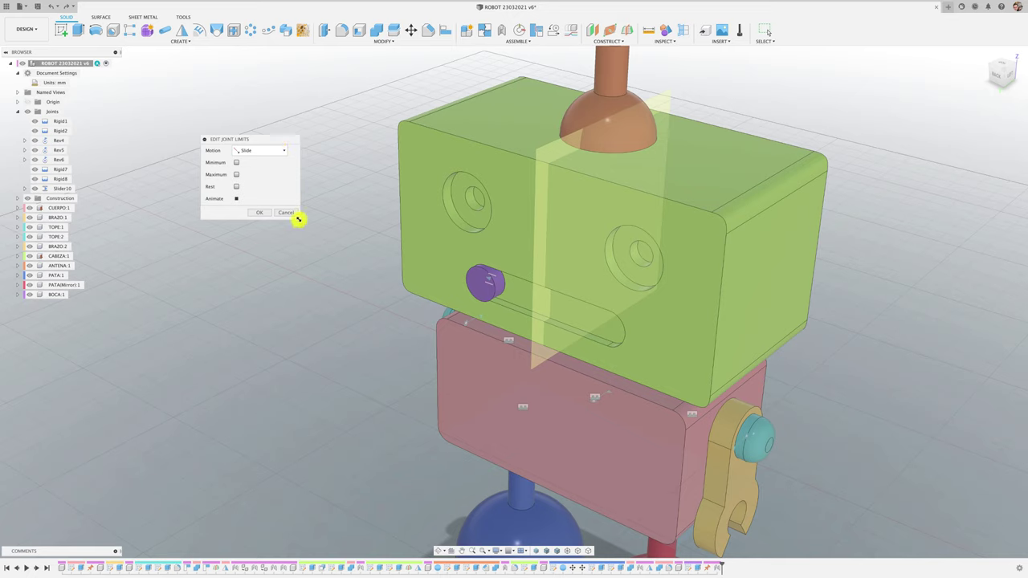
{"action": "left_click_drag", "start_coordinate": [298, 218], "coordinate": [348, 332]}
Limit Slider10 to a -48 mm minimum and 0 mm maximum, preview the animation, and confirm
{"action": "left_click", "coordinate": [235, 163]}
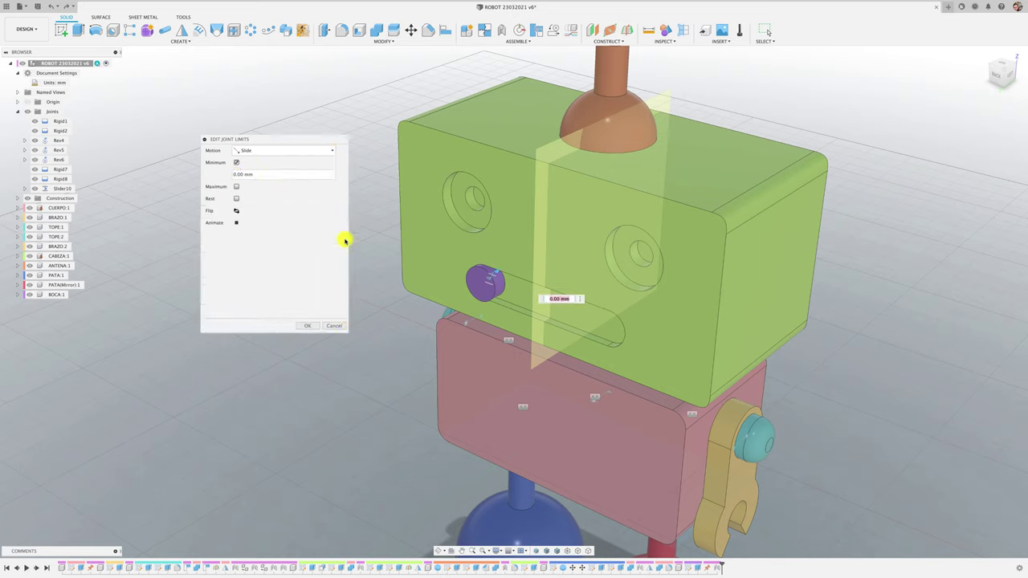
{"action": "left_click", "coordinate": [237, 187]}
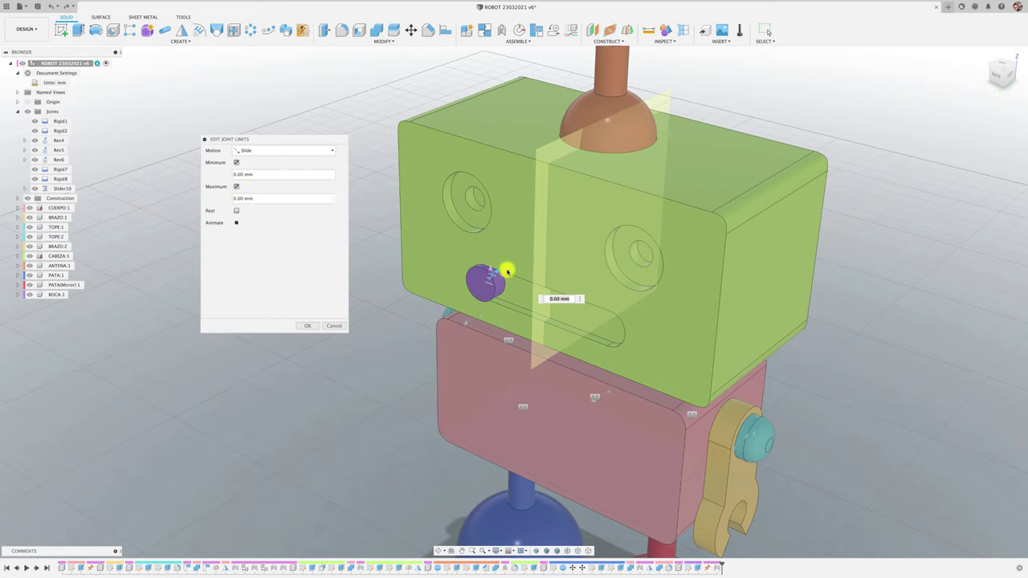
{"action": "left_click_drag", "start_coordinate": [493, 274], "coordinate": [592, 297]}
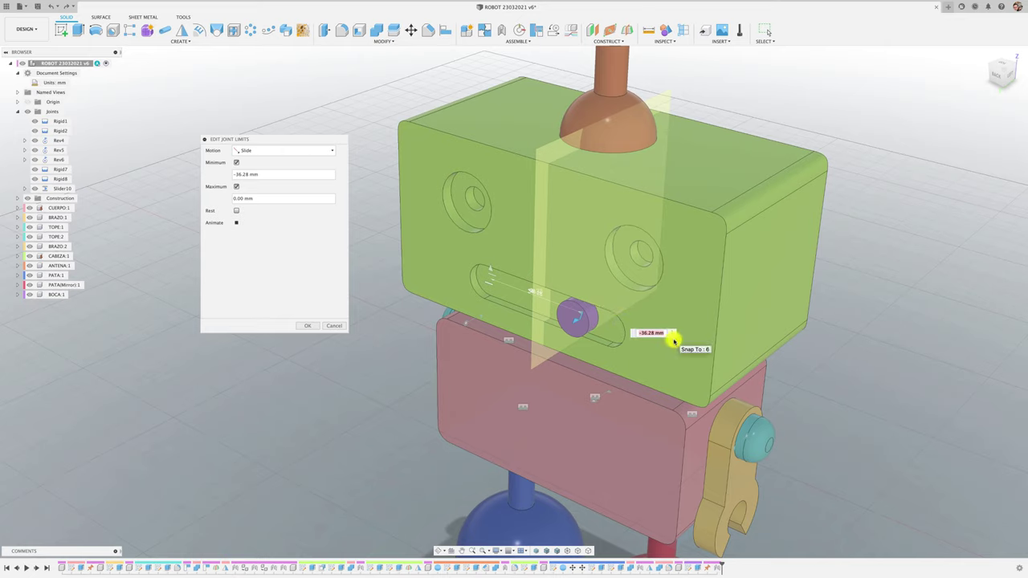
{"action": "type", "text": "-48"}
{"action": "key", "text": "Return"}
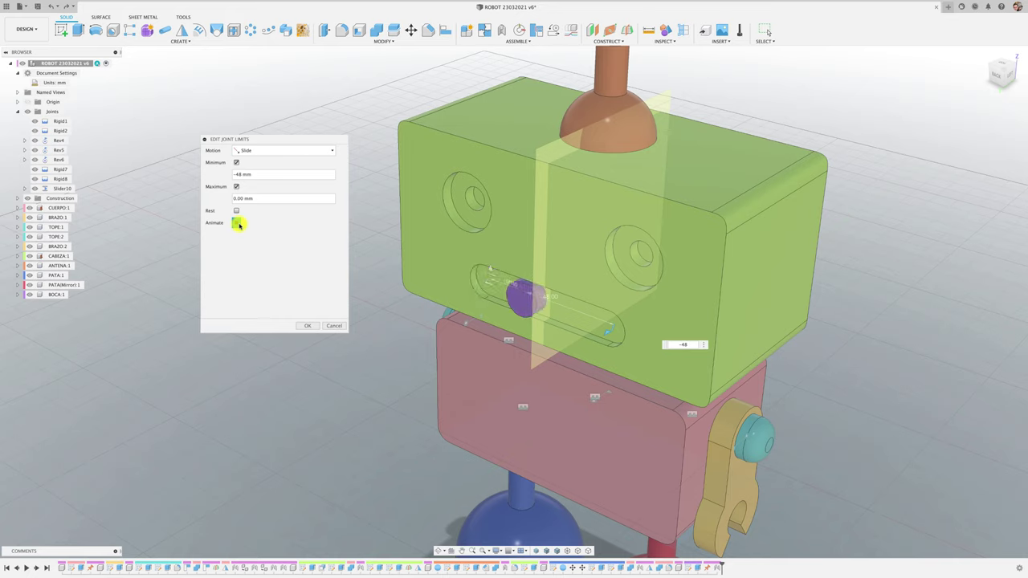
{"action": "left_click", "coordinate": [237, 223]}
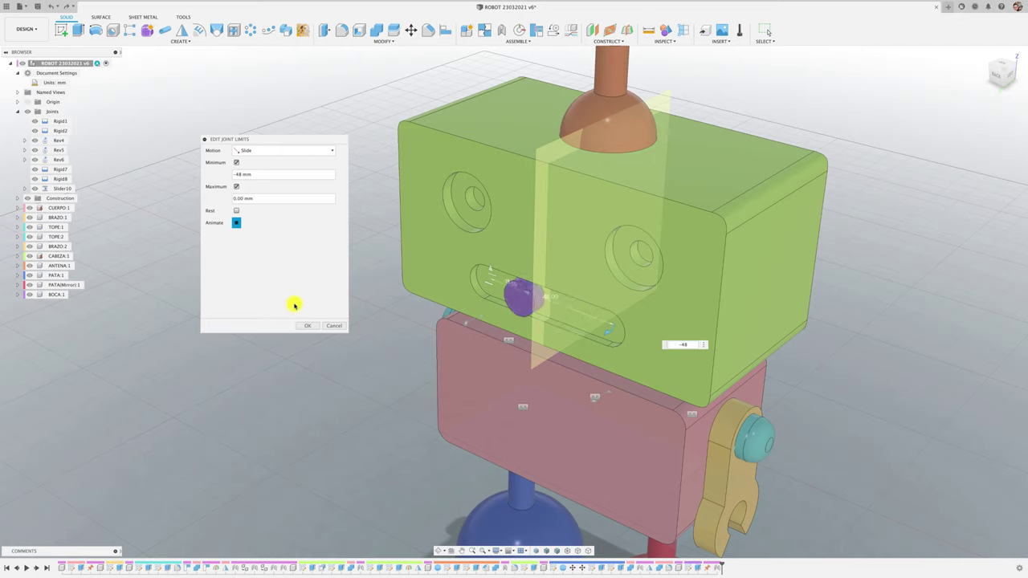
{"action": "left_click", "coordinate": [306, 325]}
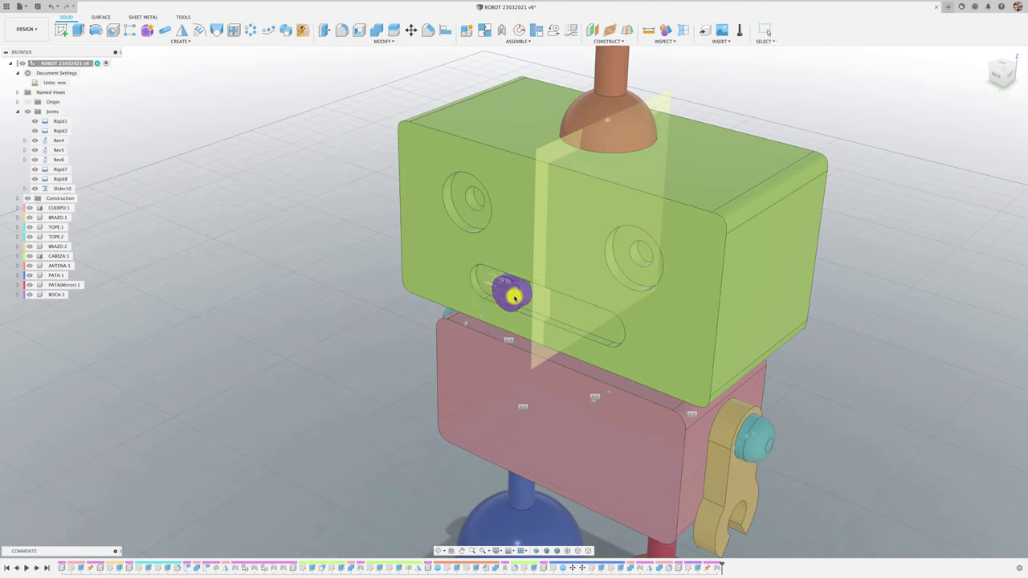
{"action": "mouse_move", "coordinate": [514, 297]}
{"action": "left_mouse_down"}
{"action": "mouse_move", "coordinate": [639, 329]}
{"action": "mouse_move", "coordinate": [486, 286]}
{"action": "mouse_move", "coordinate": [647, 332]}
{"action": "mouse_move", "coordinate": [436, 268]}
{"action": "mouse_move", "coordinate": [261, 270]}
{"action": "left_mouse_up"}
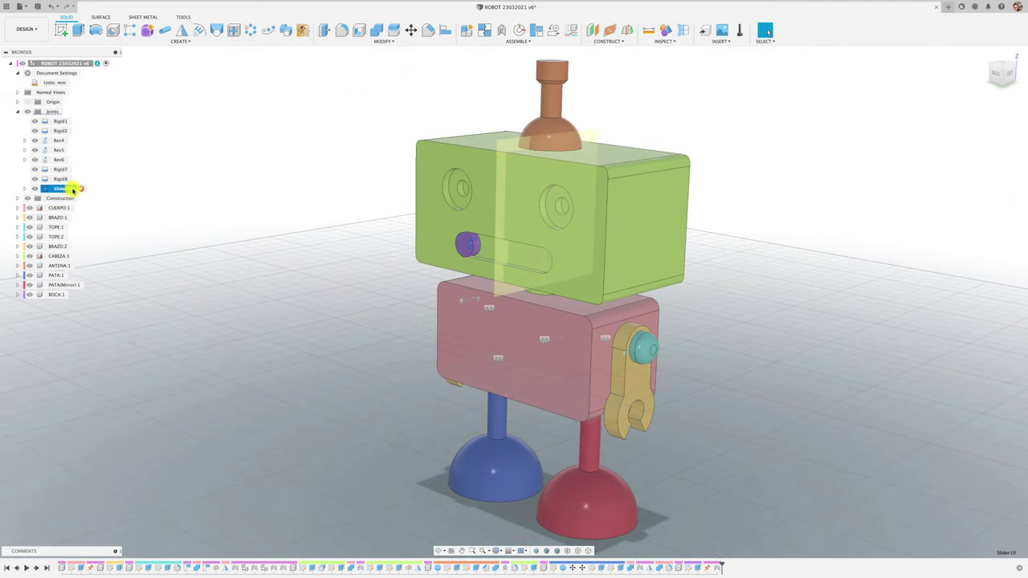
{"action": "double_click", "coordinate": [78, 188]}
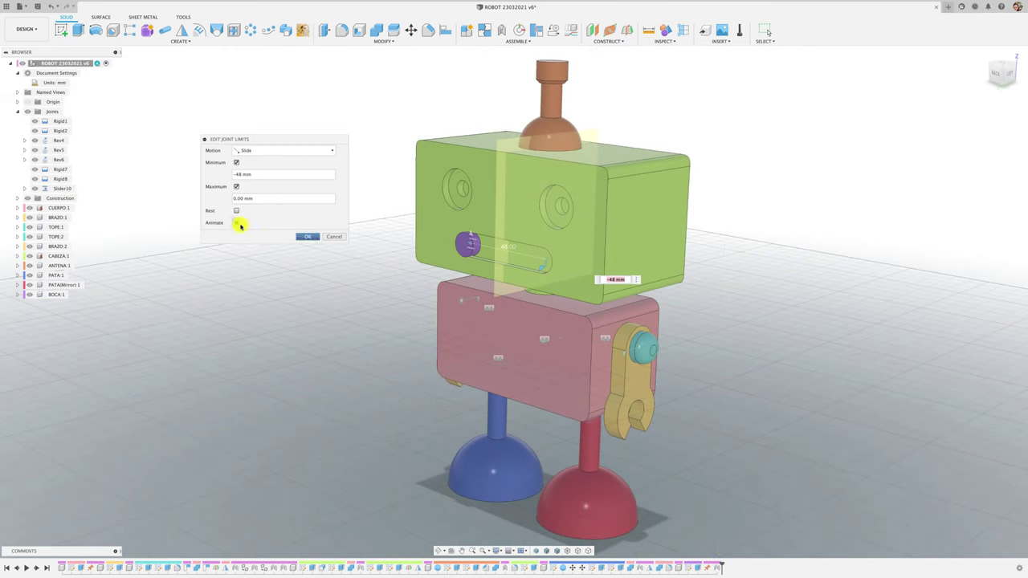
{"action": "left_click", "coordinate": [236, 223]}
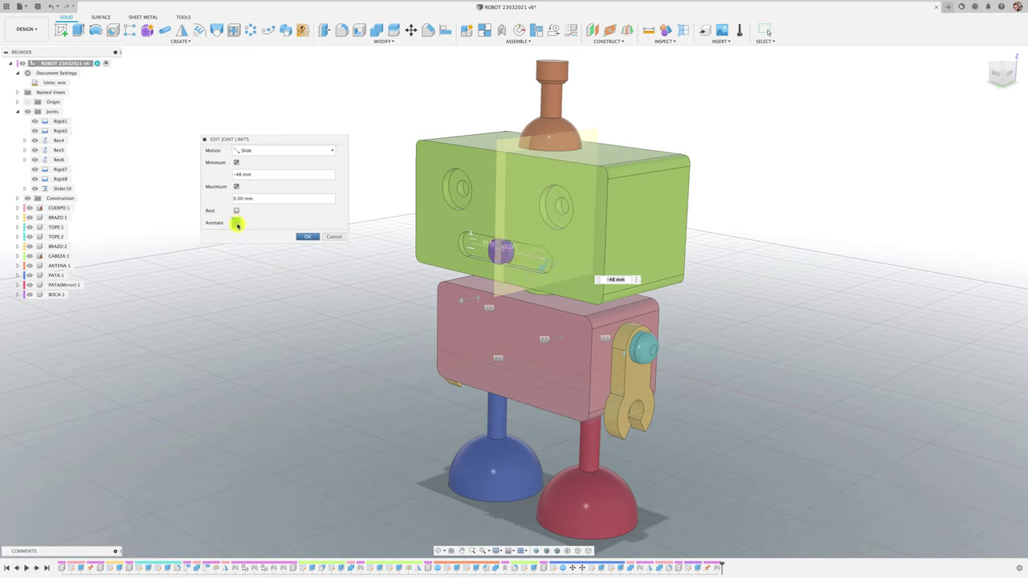
{"action": "left_click", "coordinate": [304, 237]}
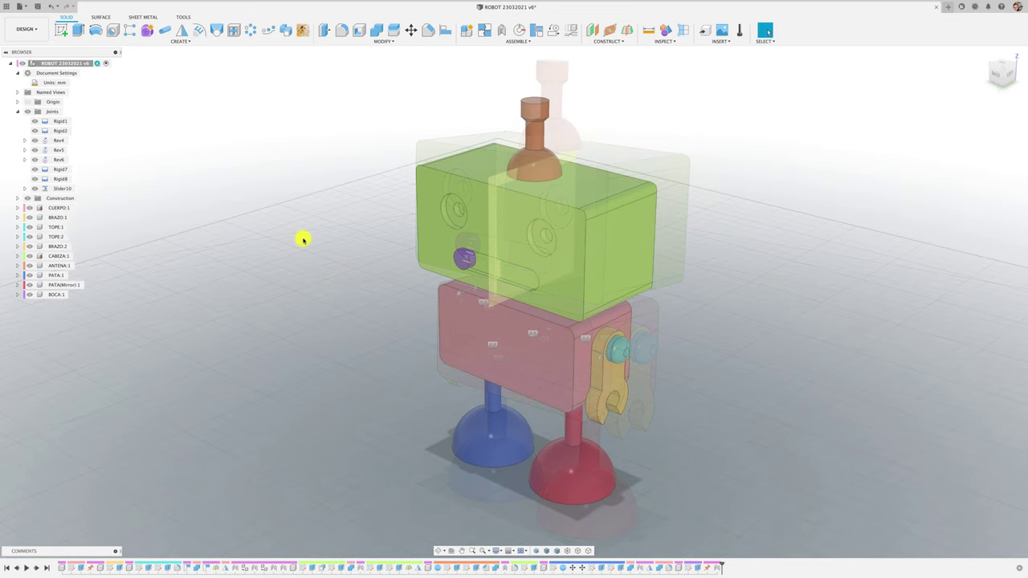